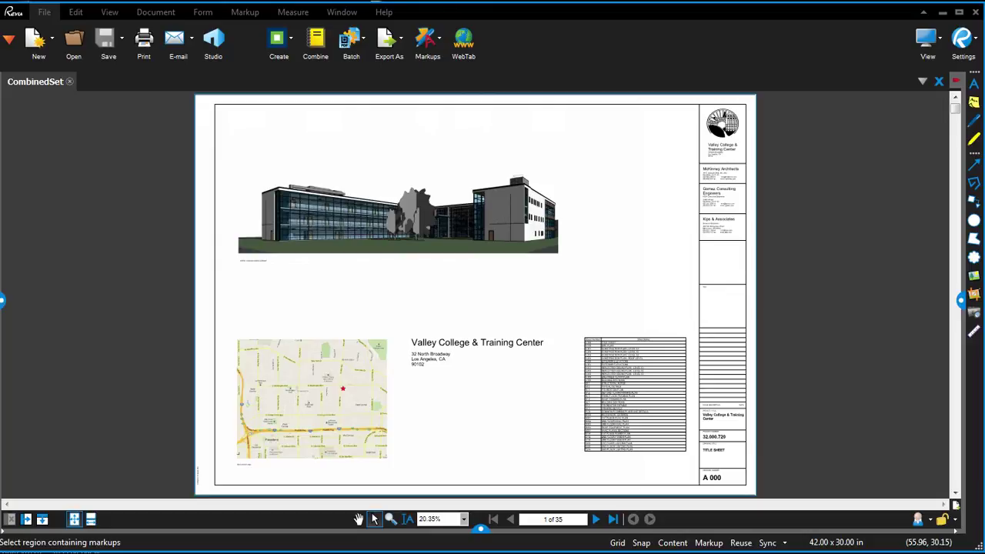
Show the Thumbnails panel and scroll through the combined set's sheets and back to the top
click(8, 38)
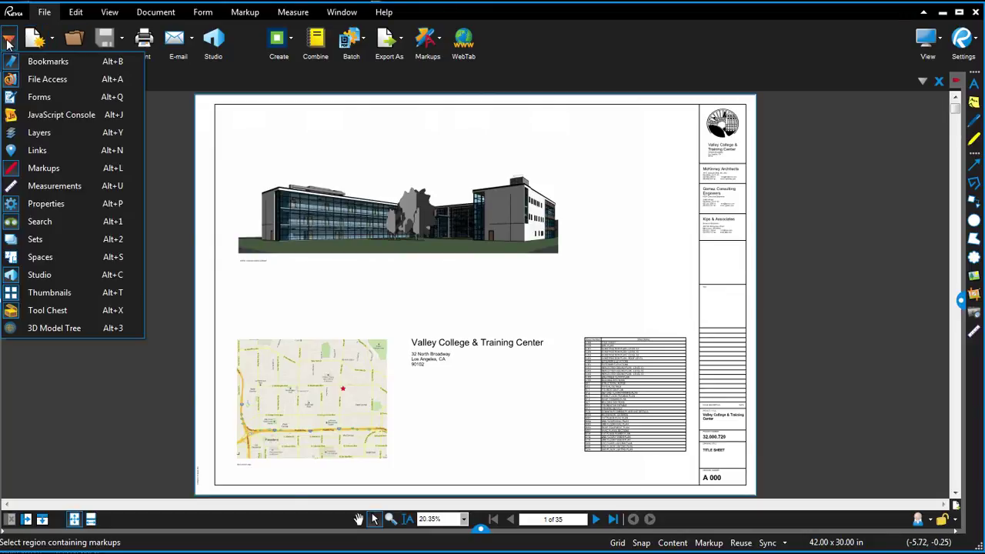
click(60, 297)
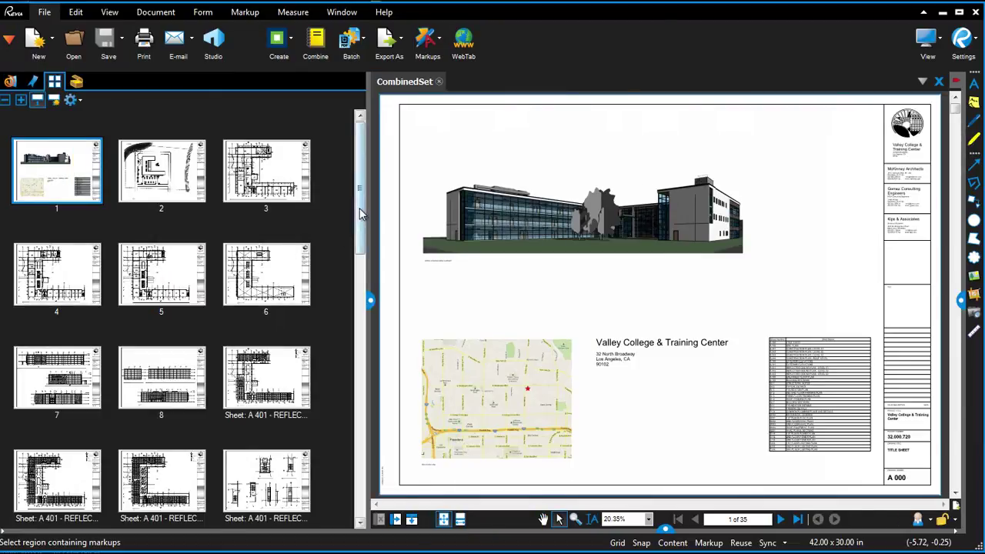
drag(360, 209, 359, 250)
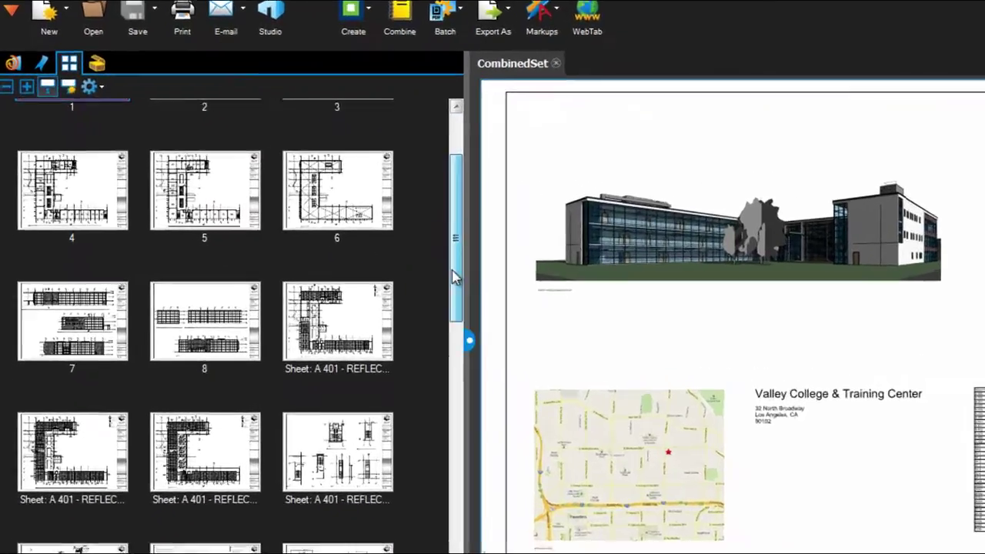
drag(454, 277, 442, 371)
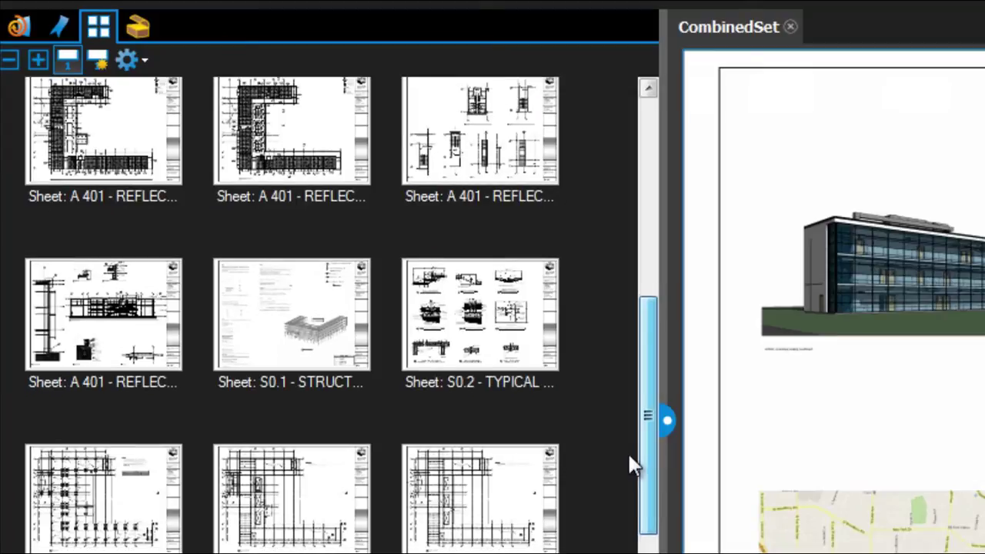
drag(629, 455, 638, 254)
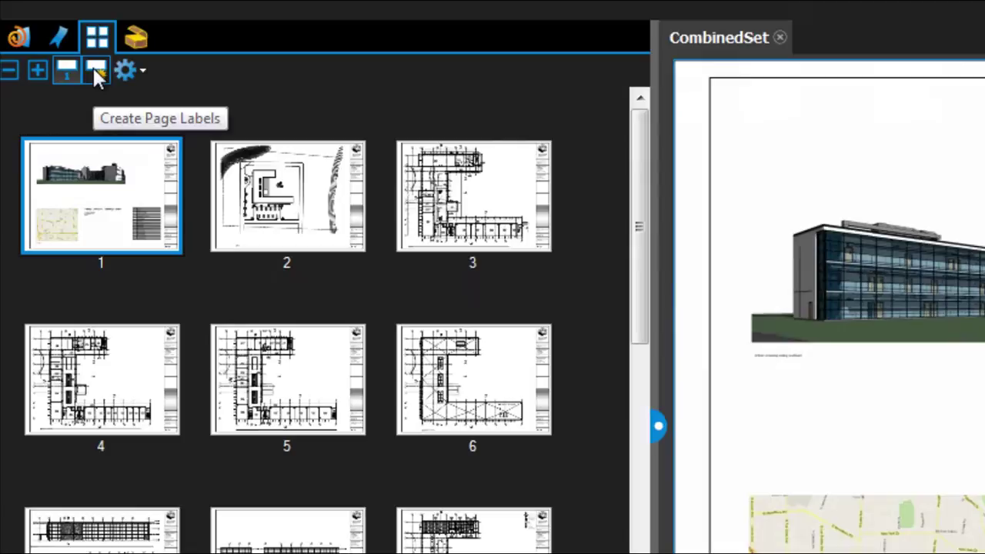
Start Create Page Labels with Page Region as the label source, ready to select the region
click(96, 73)
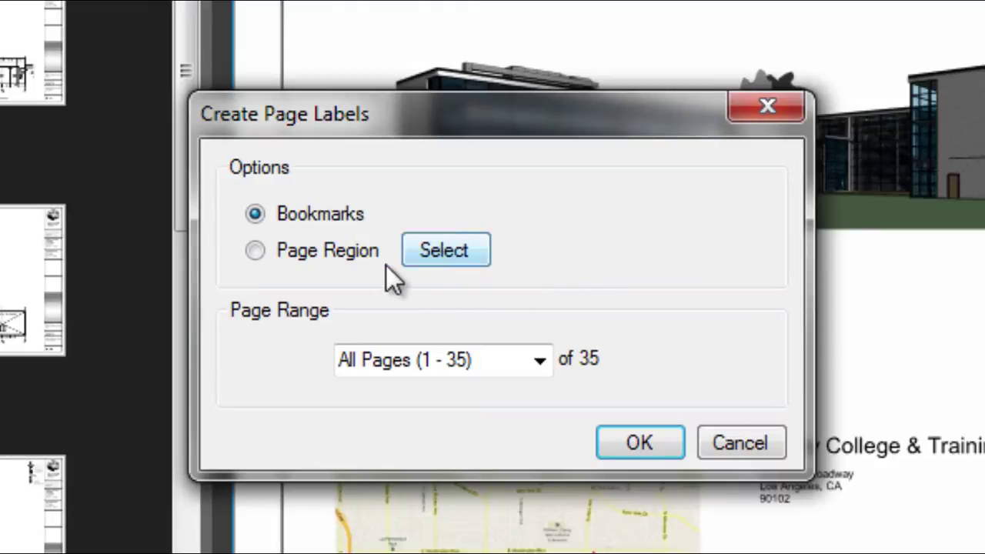
click(255, 251)
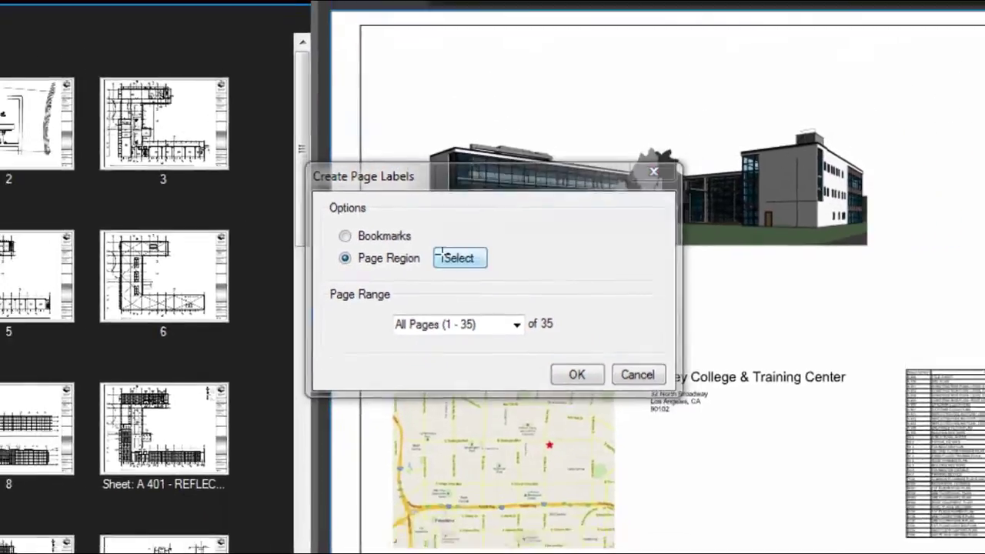
click(445, 250)
Build the label pattern from the A 000 number region, a '-', and the TITLE SHEET title region
scroll(923, 482, up, 5)
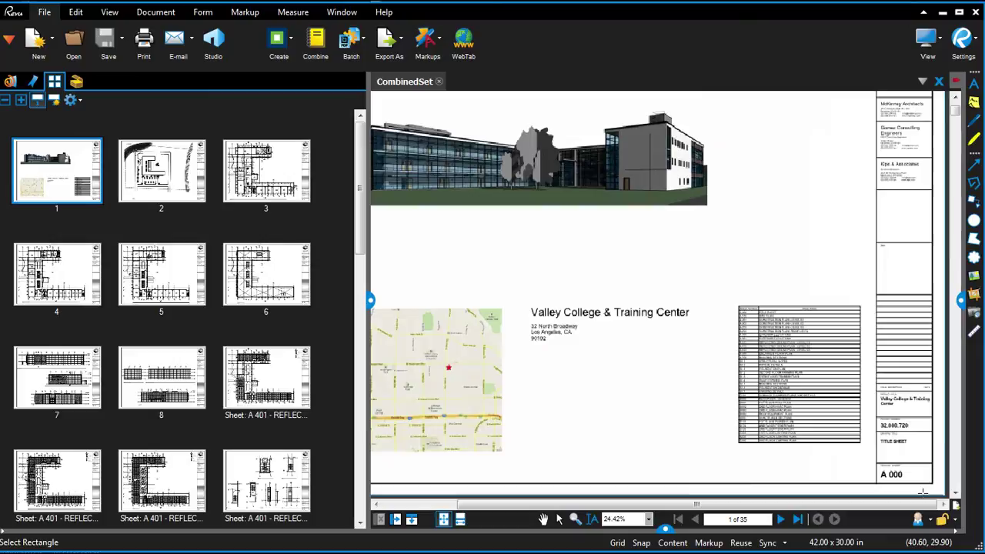
scroll(923, 482, up, 3)
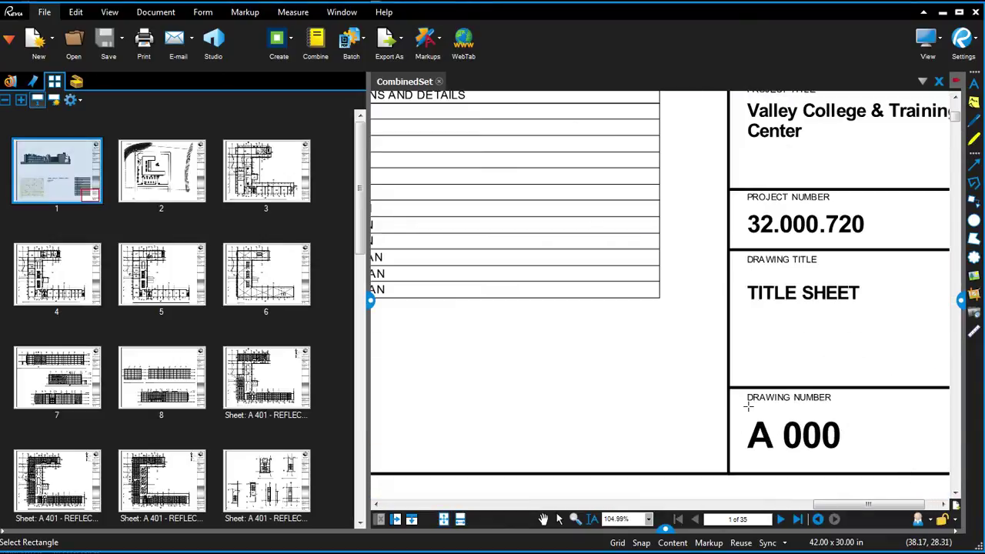
mouse_move(737, 410)
mouse_down()
mouse_move(859, 466)
mouse_move(919, 460)
mouse_move(884, 454)
mouse_move(877, 464)
mouse_up()
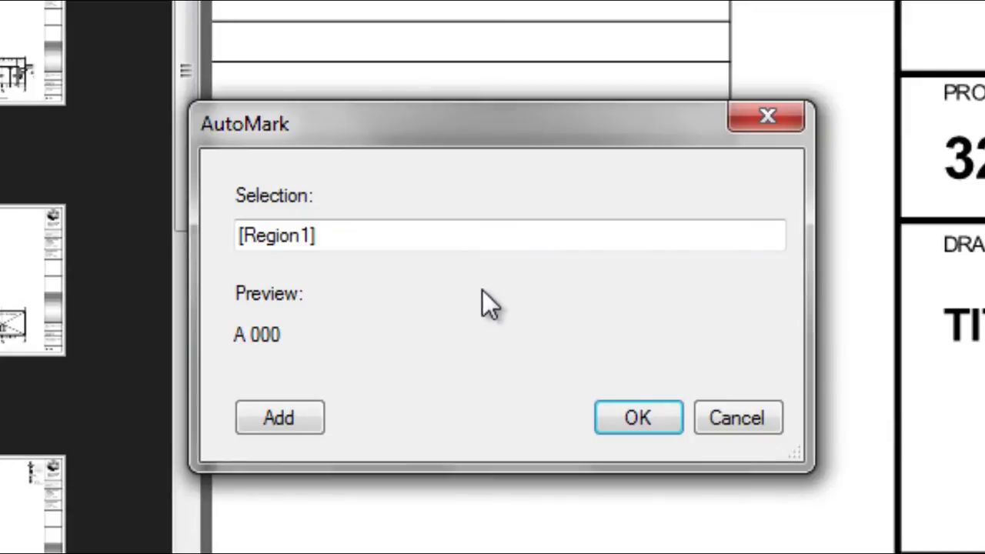
click(389, 236)
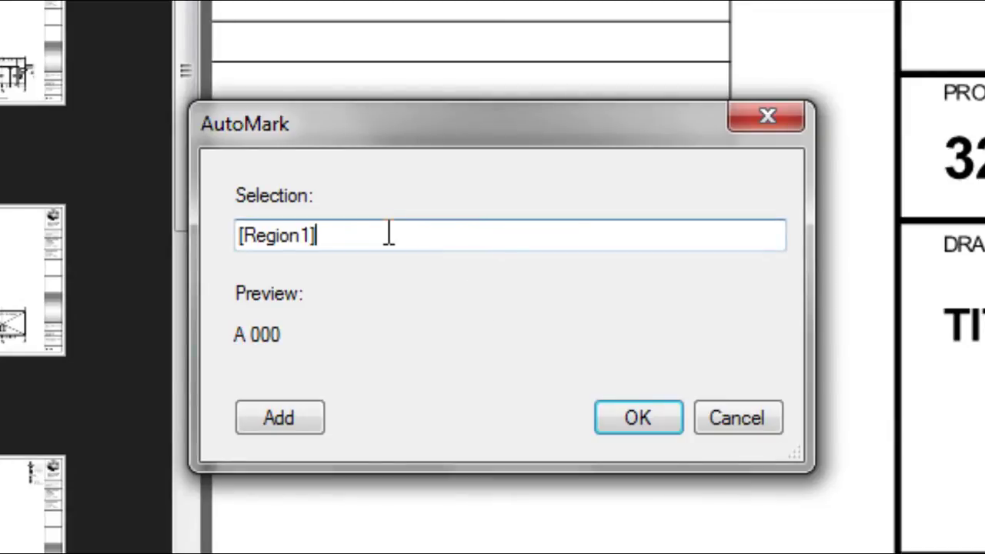
text(-)
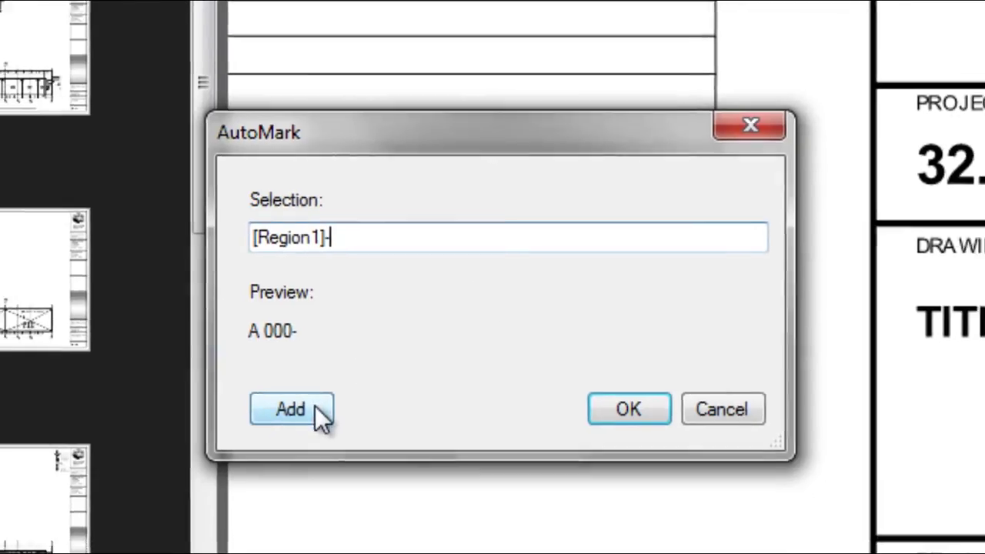
click(315, 408)
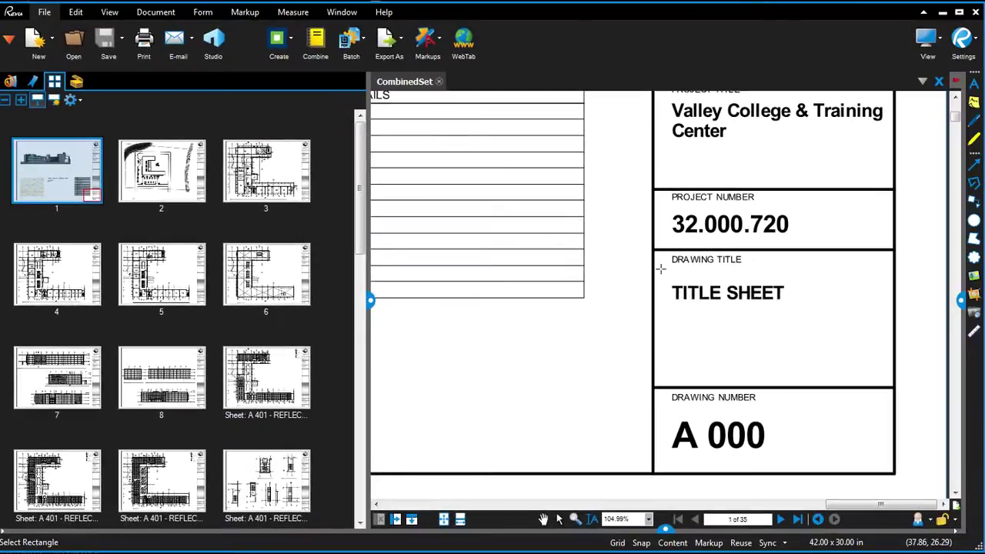
drag(660, 268, 870, 320)
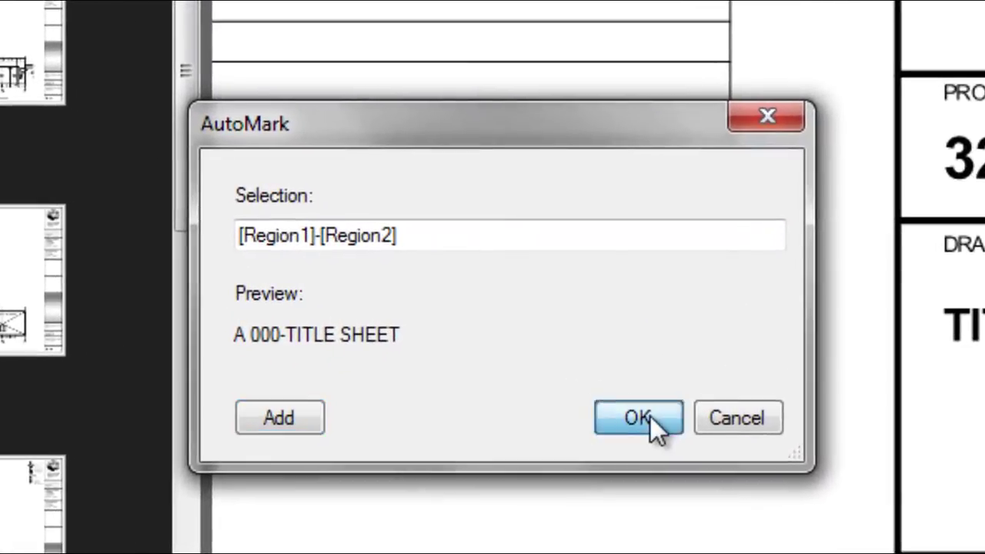
click(602, 377)
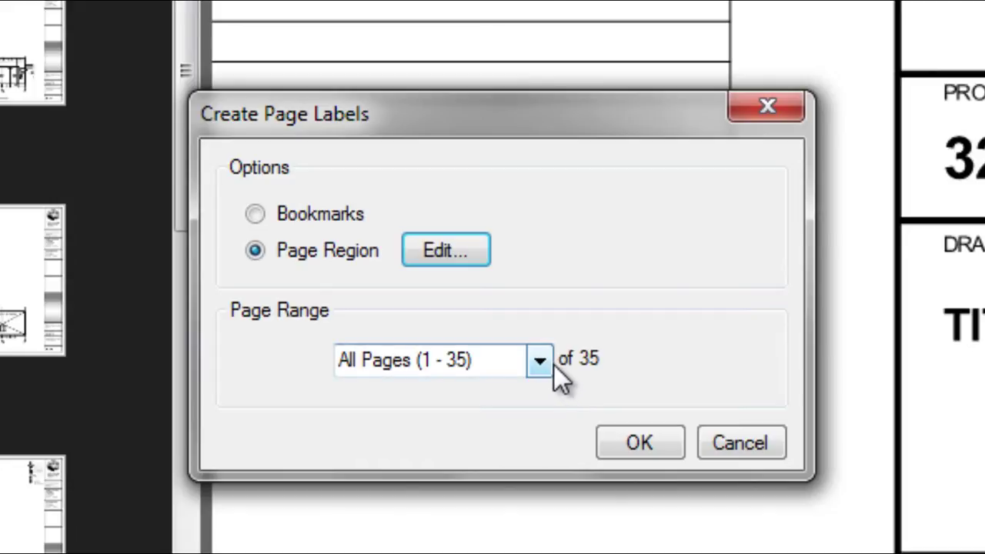
Apply the page labels to all 35 pages so thumbnails read A 000-TITLE SHEET, A 100-SITE PLAN
click(553, 364)
click(553, 364)
click(635, 439)
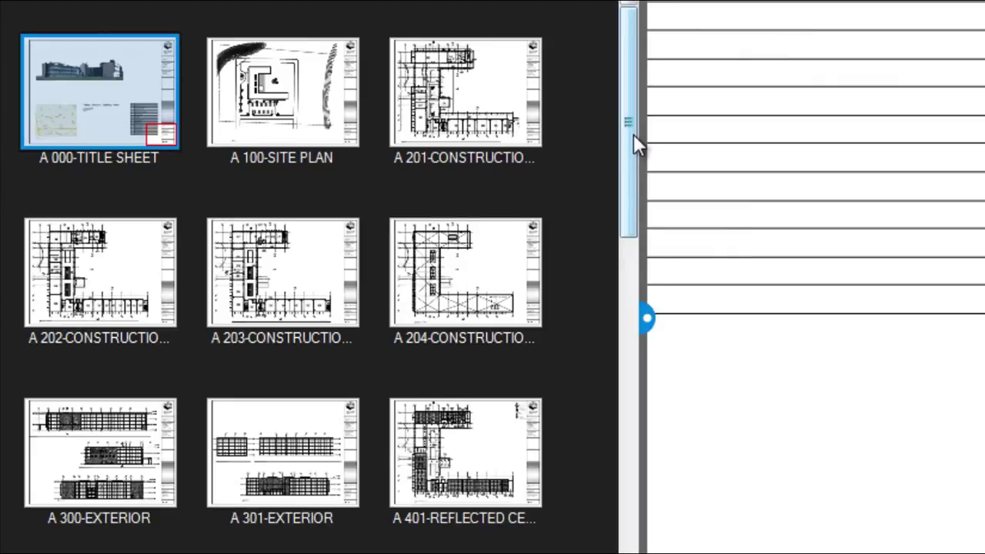
drag(633, 134, 637, 161)
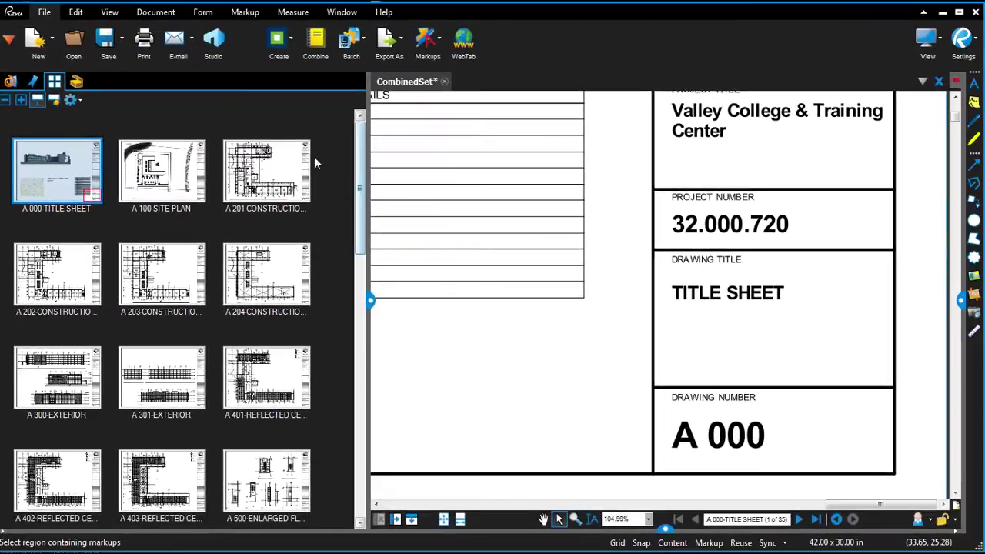
Generate bookmarks from page labels for all pages in the Bookmarks panel, then go back to Thumbnails
click(35, 81)
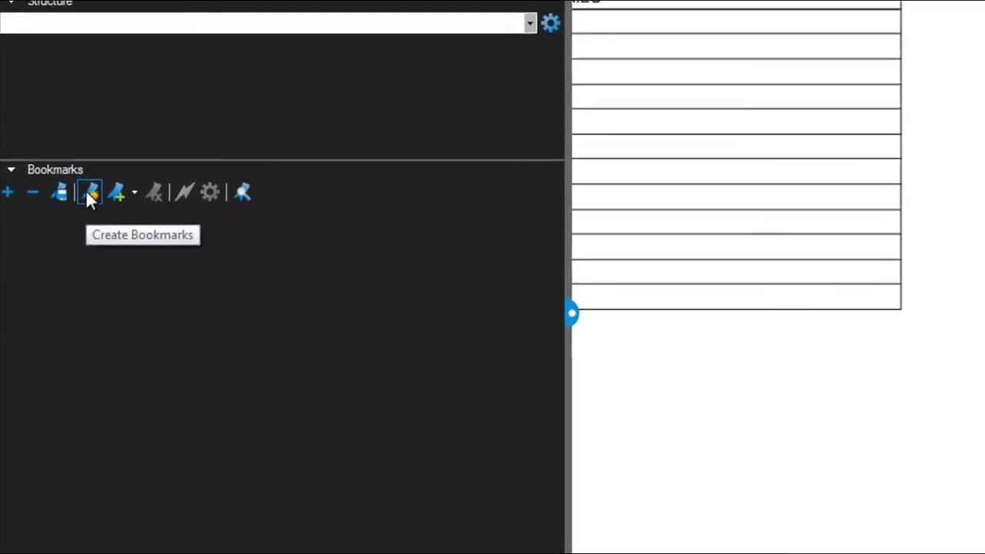
click(90, 193)
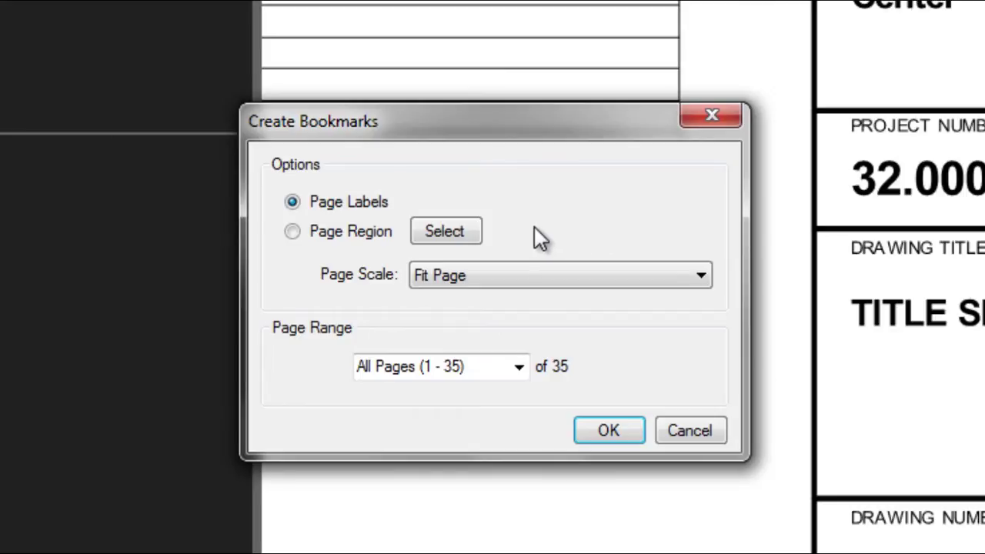
click(609, 430)
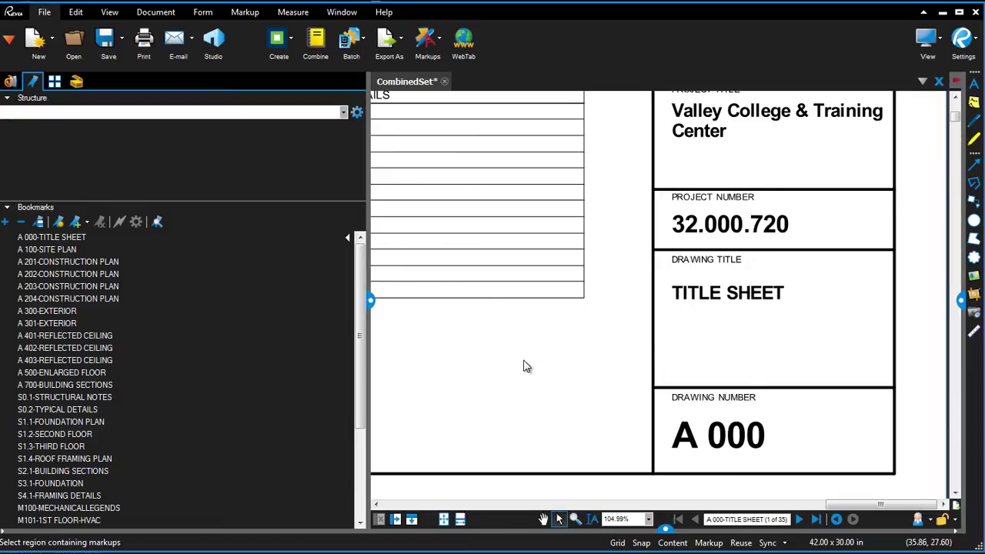
click(55, 82)
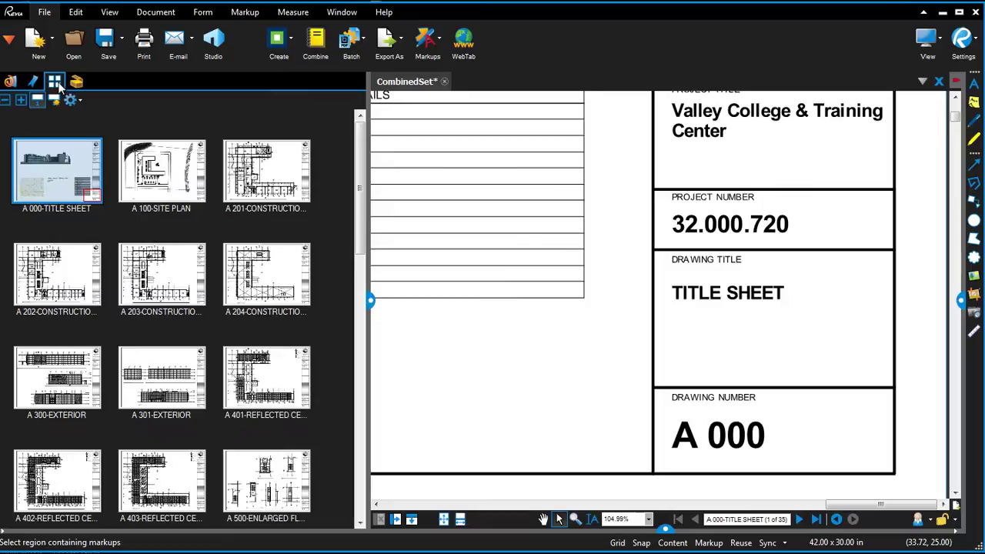
Switch to One Full Page to display the entire title sheet
click(443, 520)
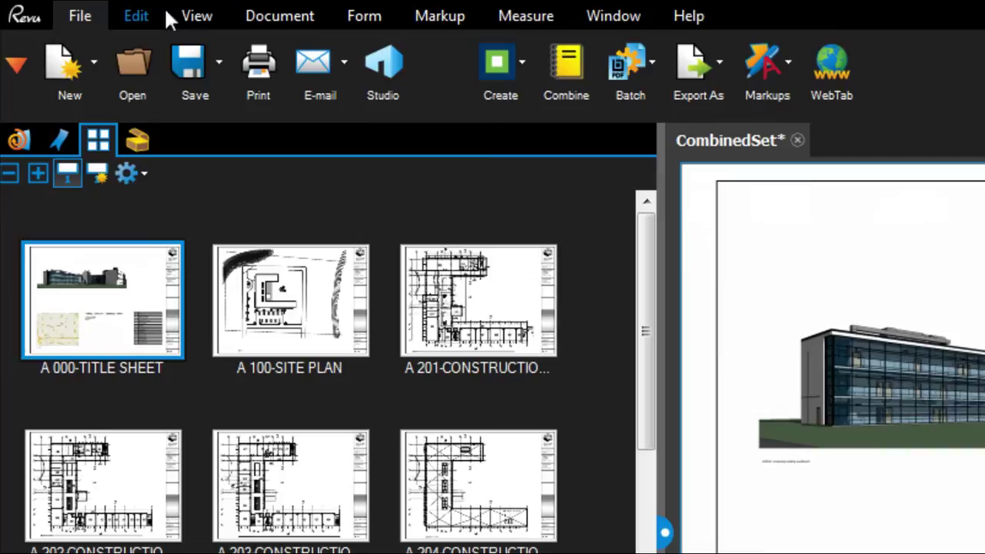
Start a new Batch Link job with the open CombinedSet.pdf added
click(655, 60)
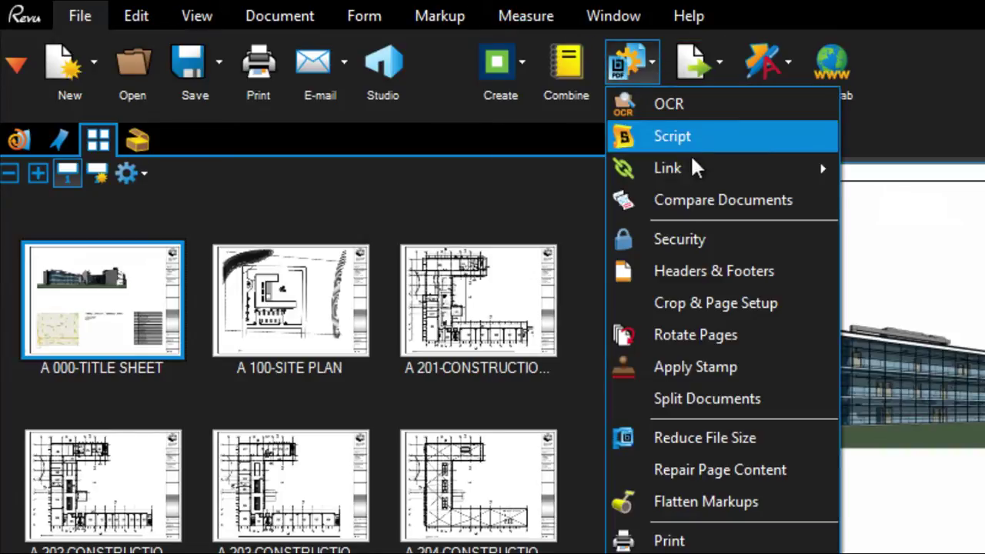
mouse_move(743, 167)
click(931, 170)
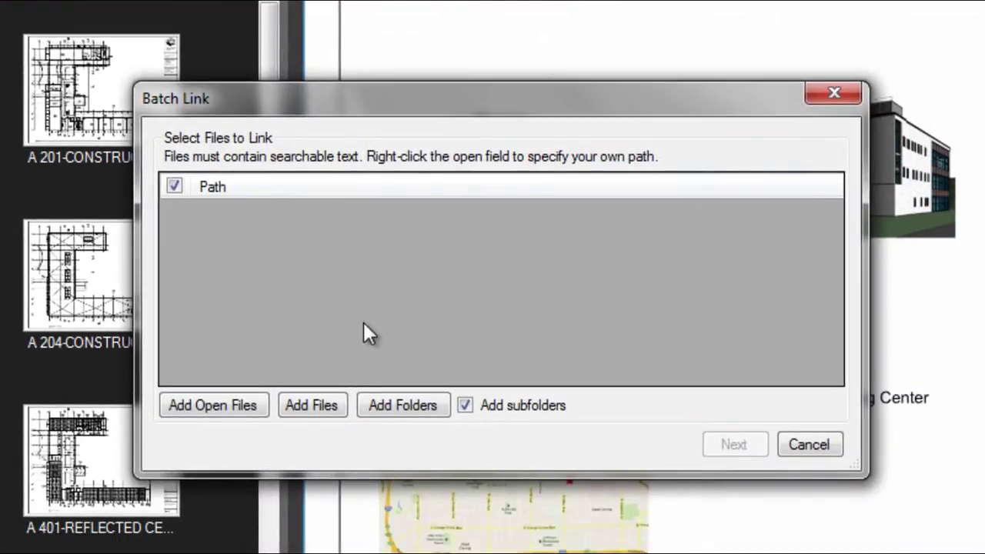
click(236, 407)
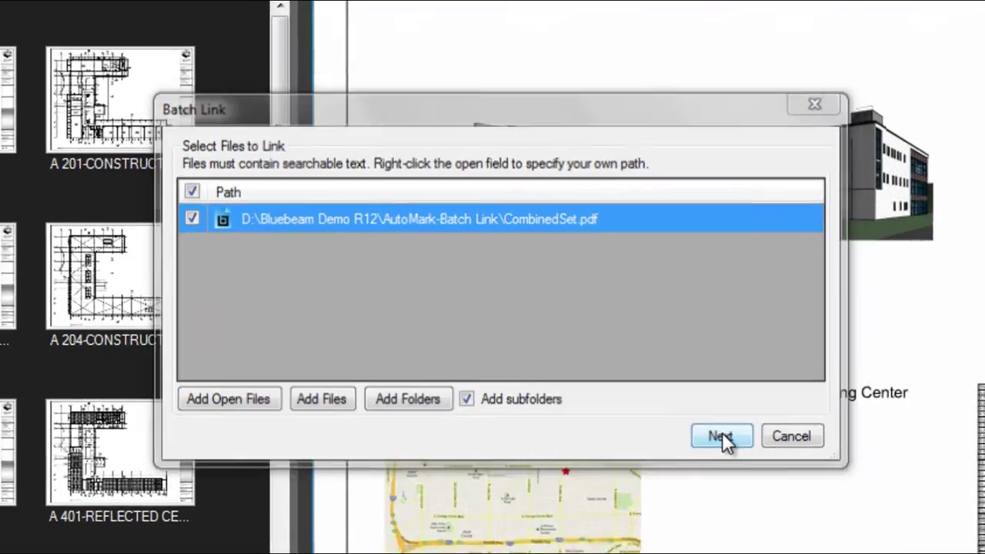
click(720, 435)
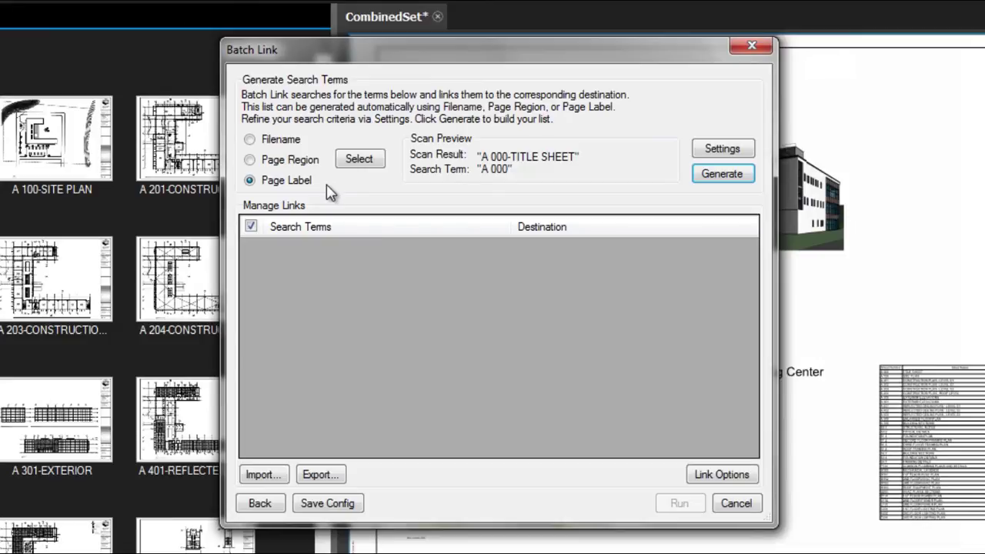
Set the search term filter to First from start at Dash and generate terms like A 000, A 100
click(728, 150)
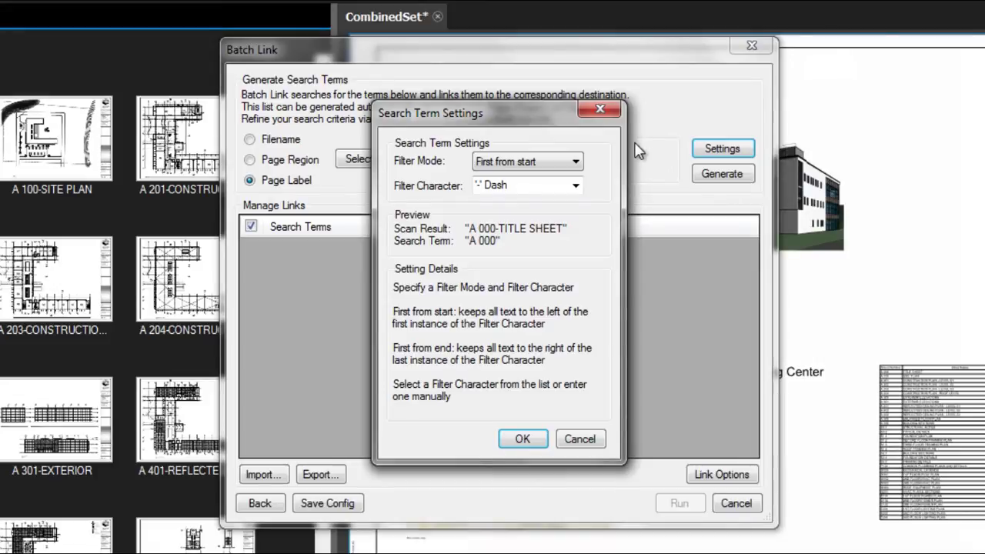
click(577, 162)
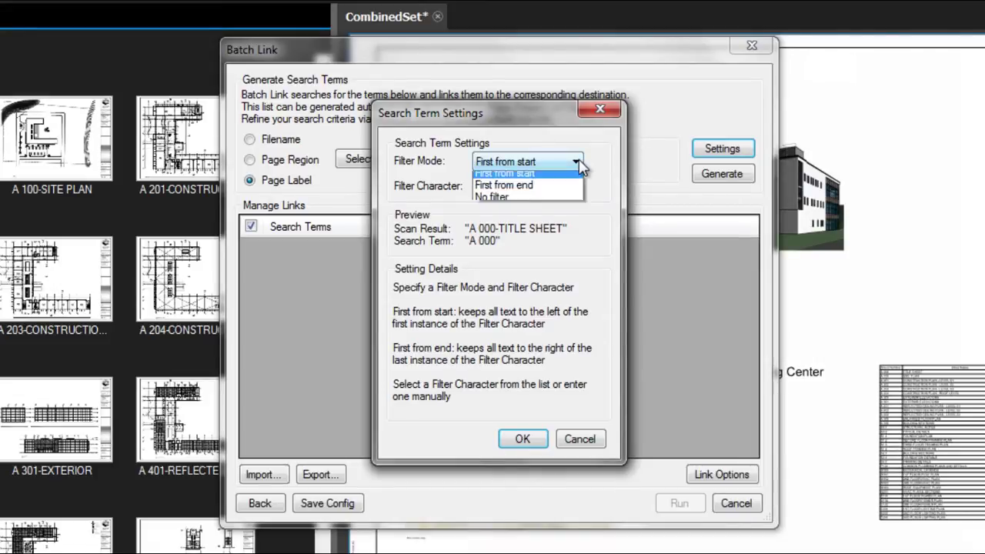
click(578, 163)
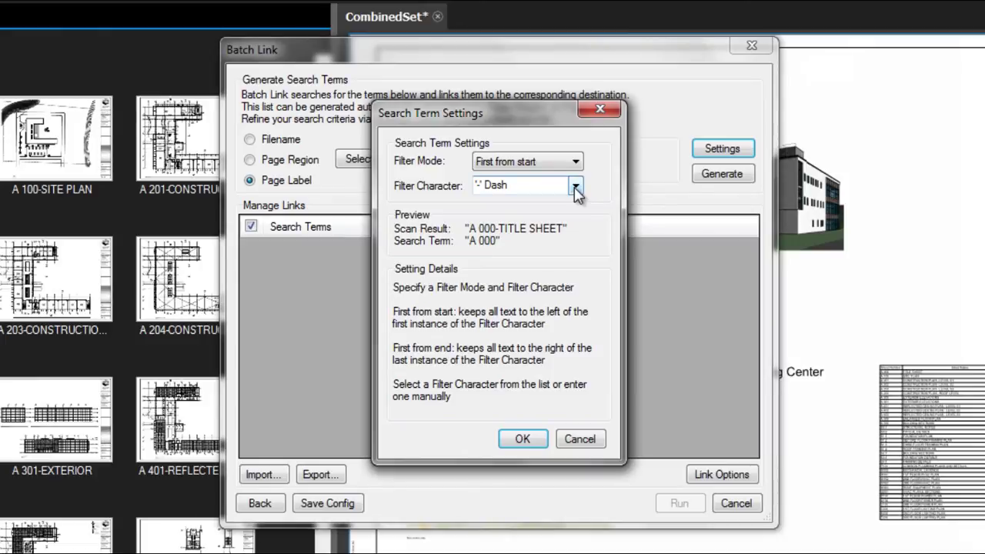
click(522, 439)
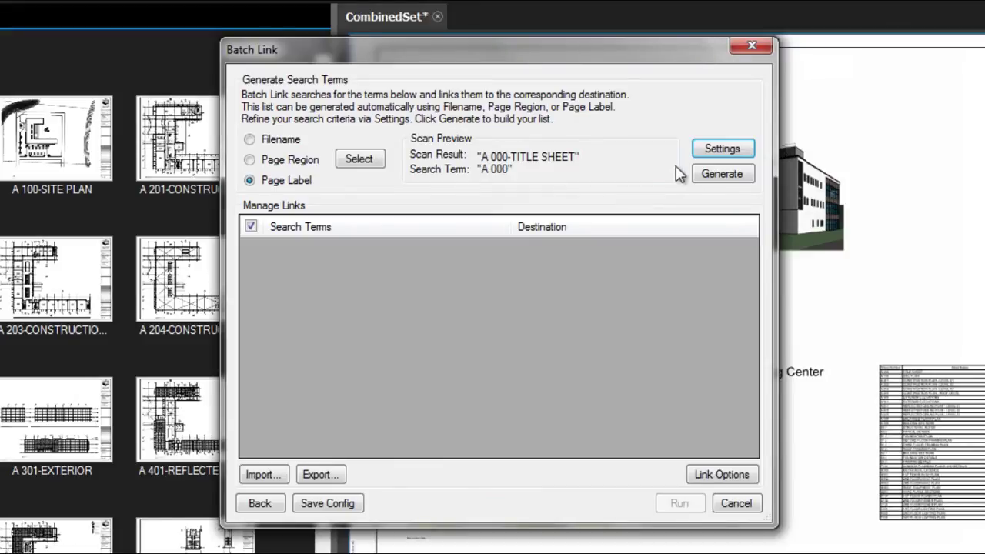
click(718, 175)
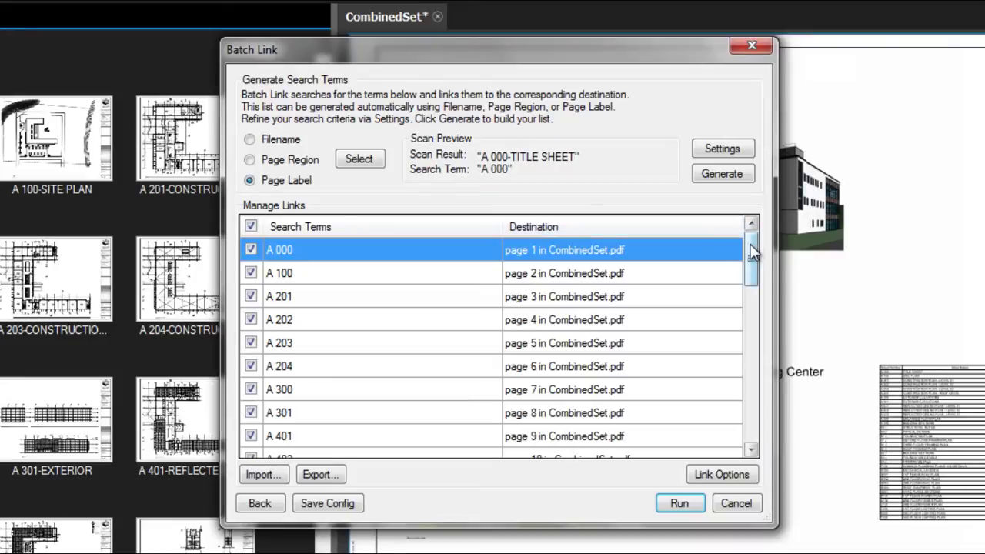
mouse_move(752, 256)
mouse_down()
mouse_move(750, 378)
mouse_move(752, 251)
mouse_up()
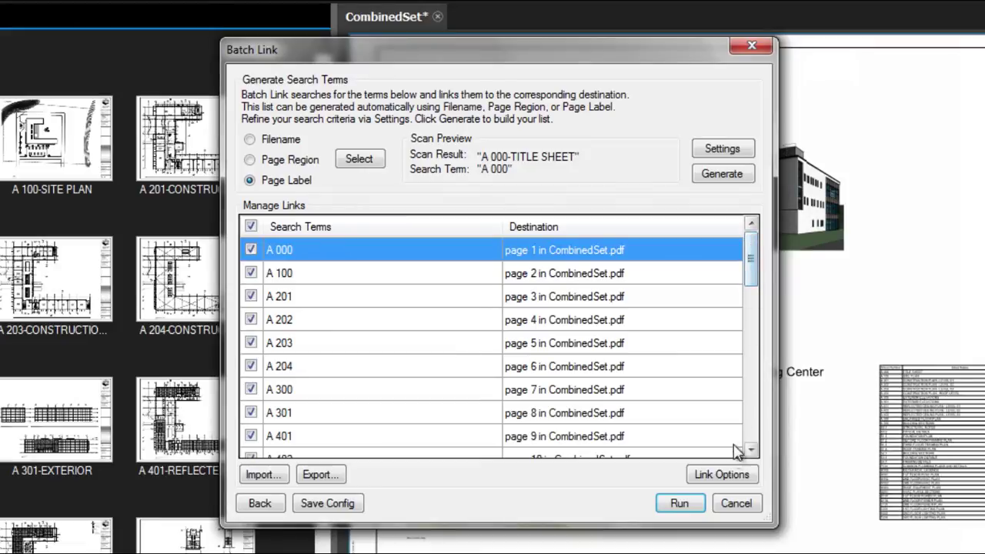
click(728, 477)
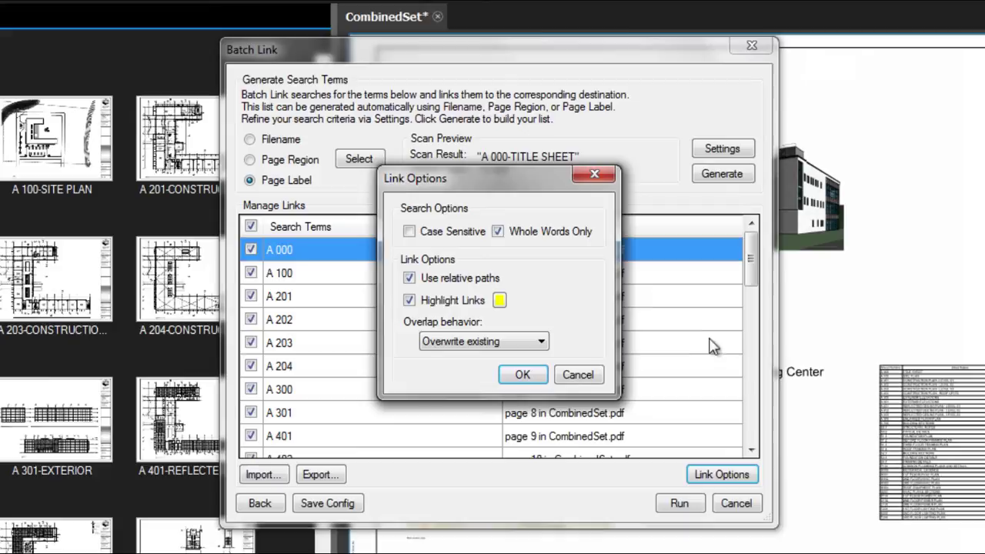
click(499, 300)
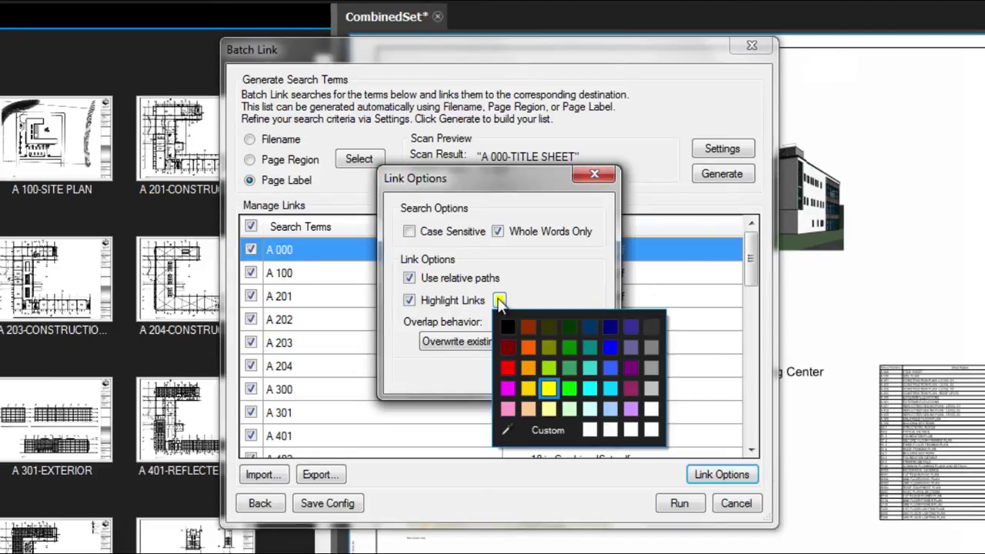
click(535, 282)
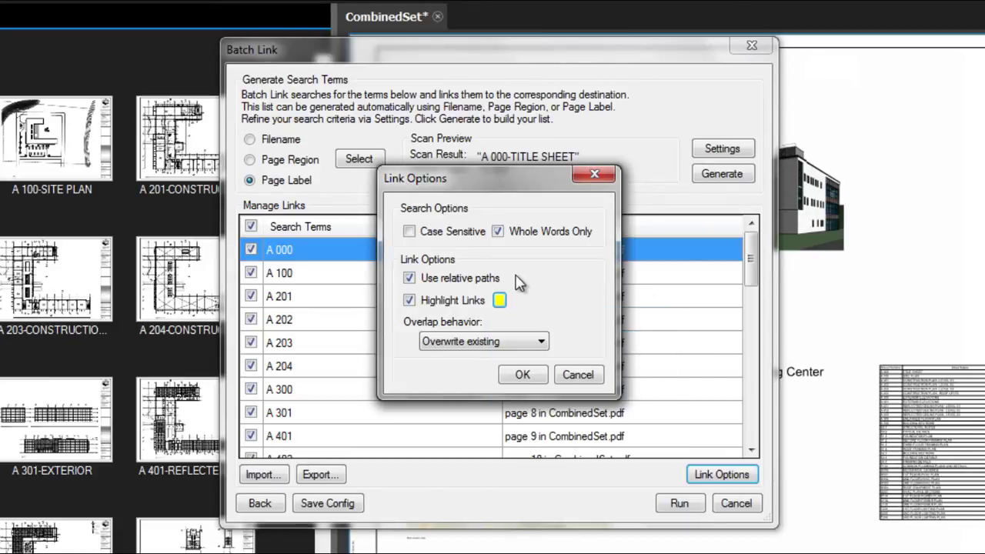
click(542, 342)
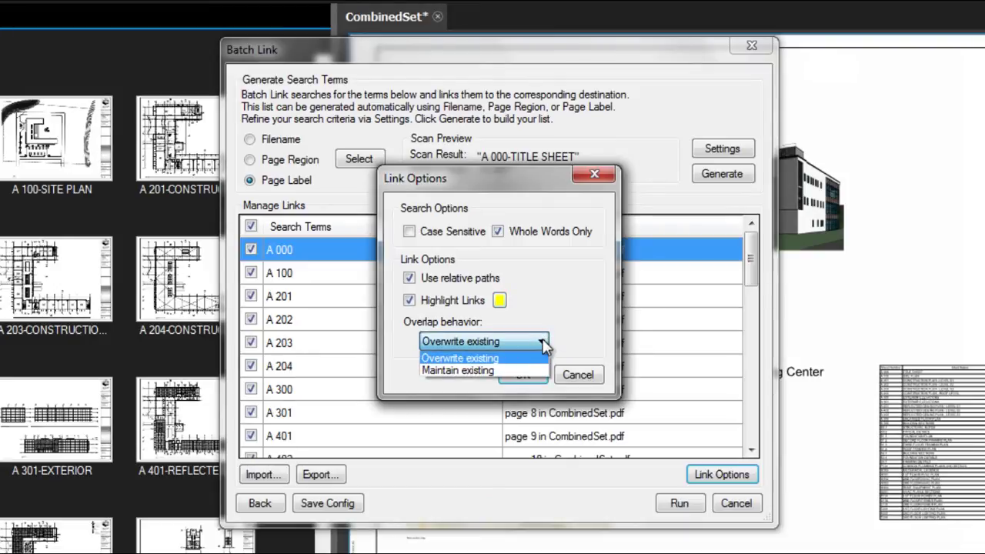
click(567, 322)
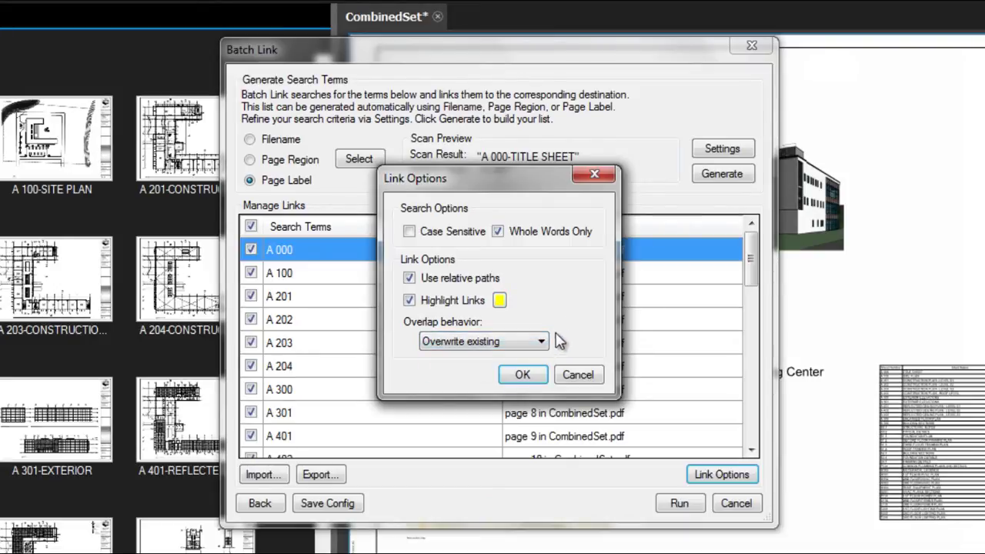
click(529, 380)
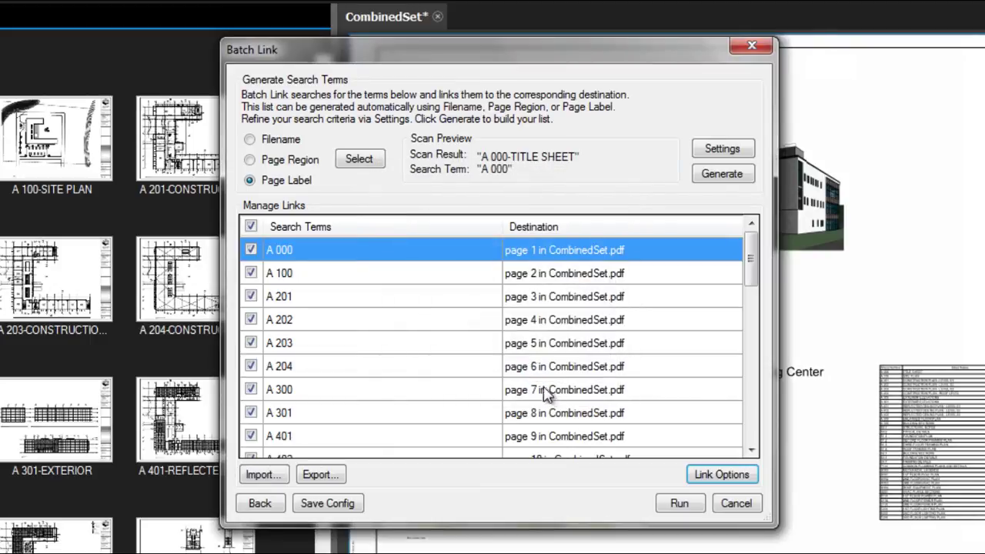
Run Batch Link, creating 132 hyperlinks and deleting 11, then close the summary
click(680, 504)
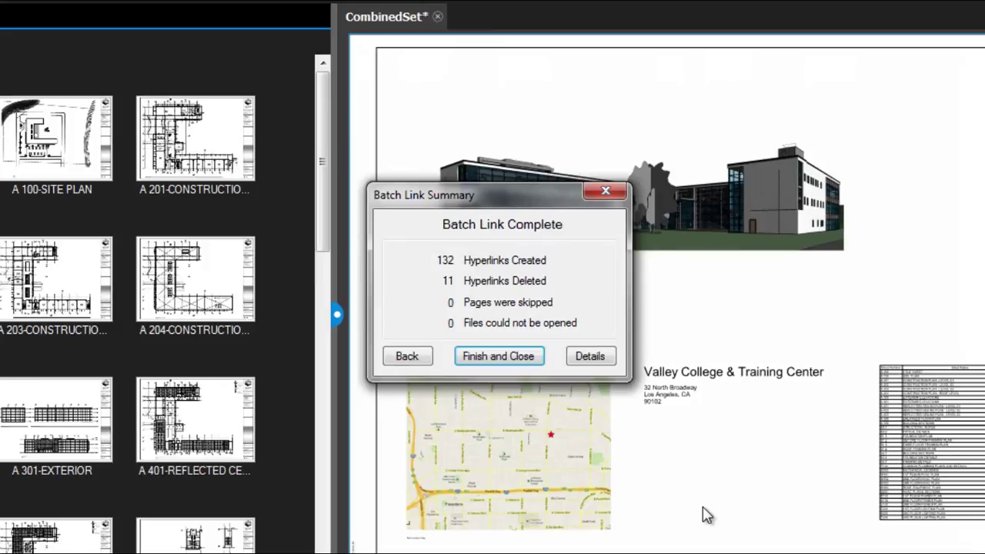
click(534, 357)
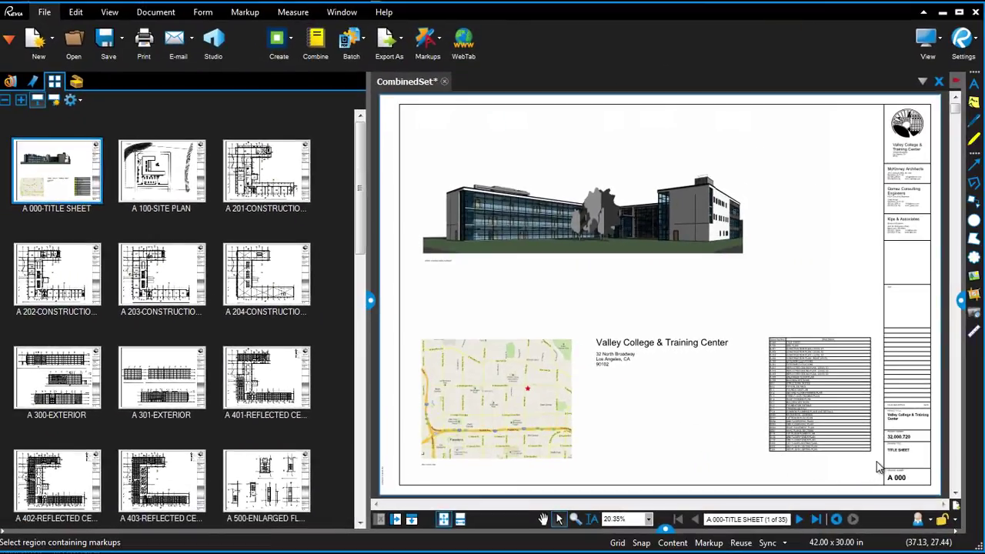
scroll(877, 467, up, 3)
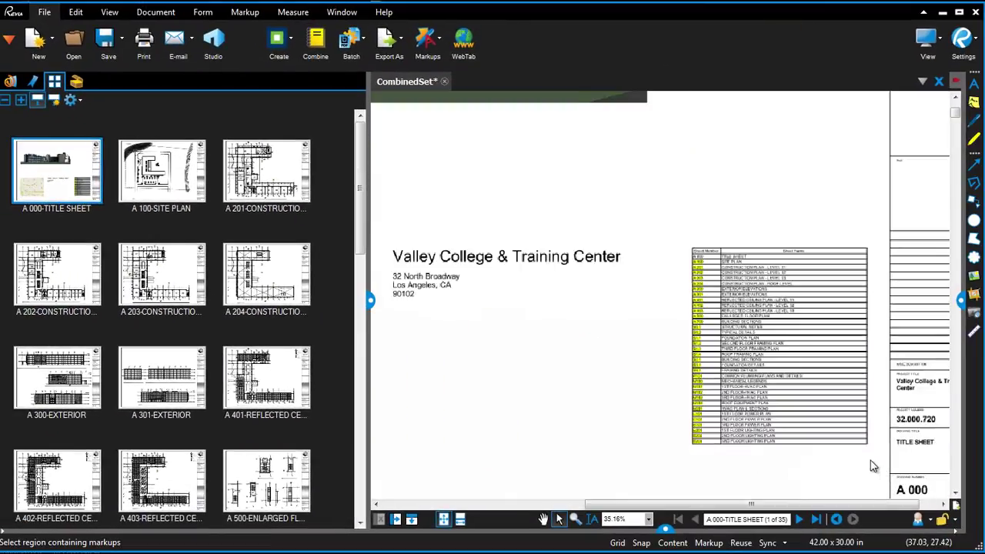
scroll(874, 465, up, 3)
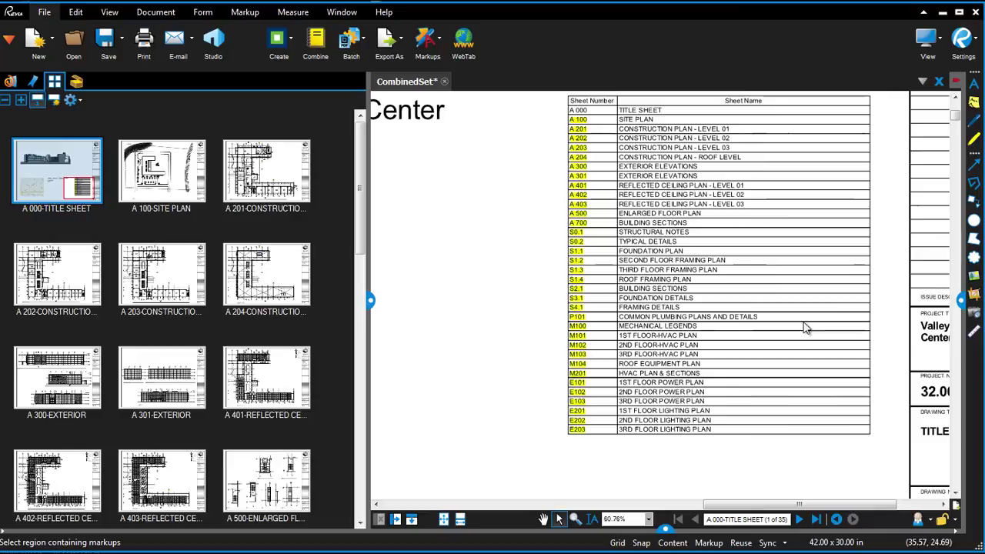
click(582, 135)
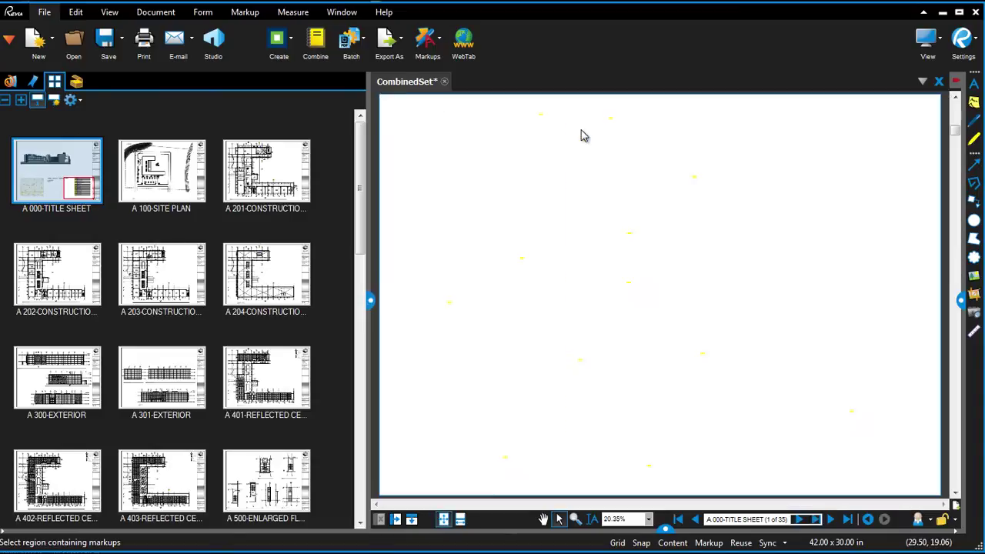
click(90, 151)
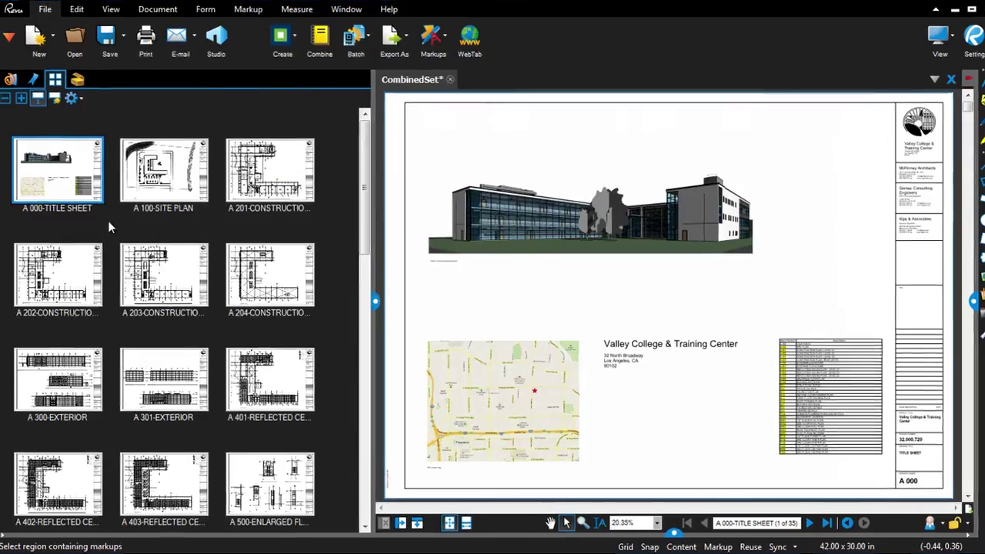
Open Extract Pages from the title sheet thumbnail, extracting as separate files named by page label
right_click(108, 220)
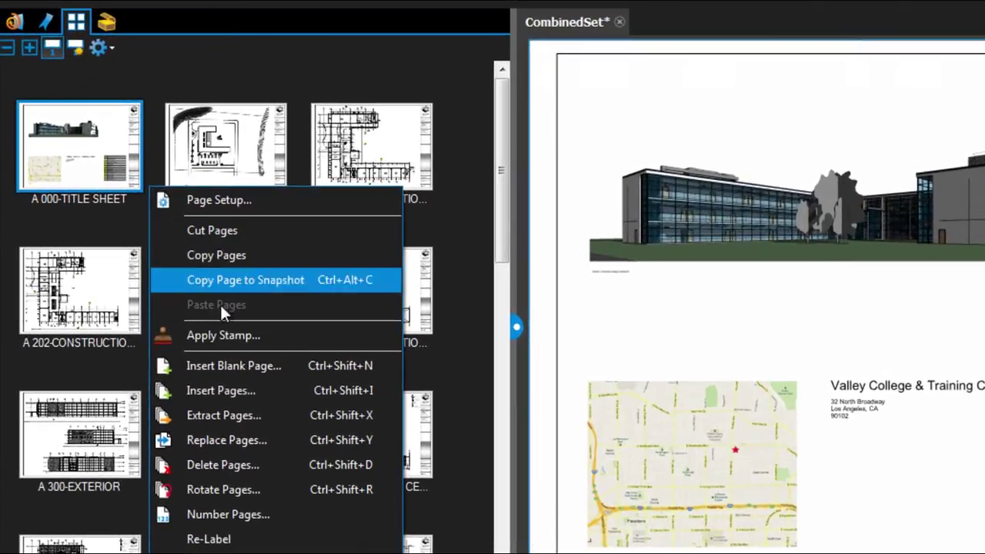
click(243, 416)
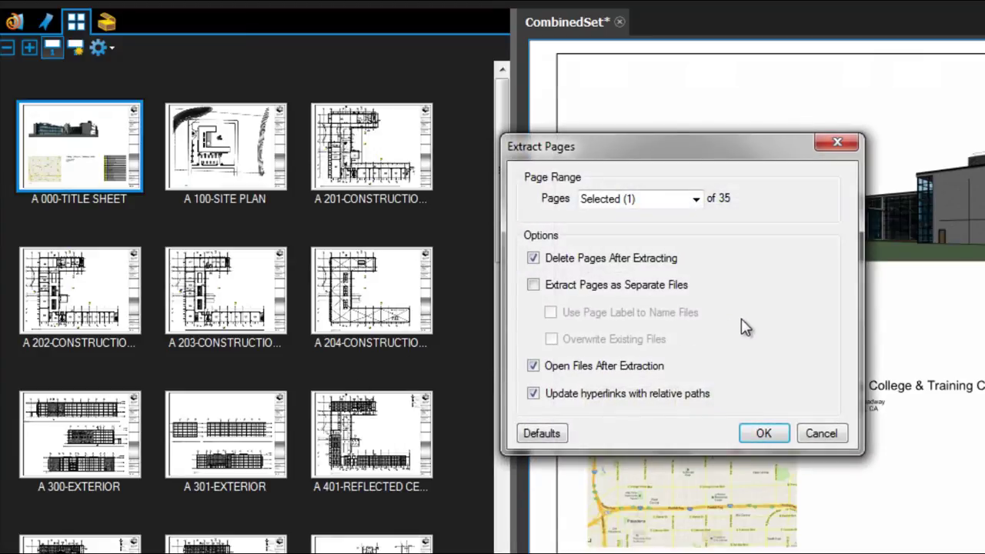
click(533, 286)
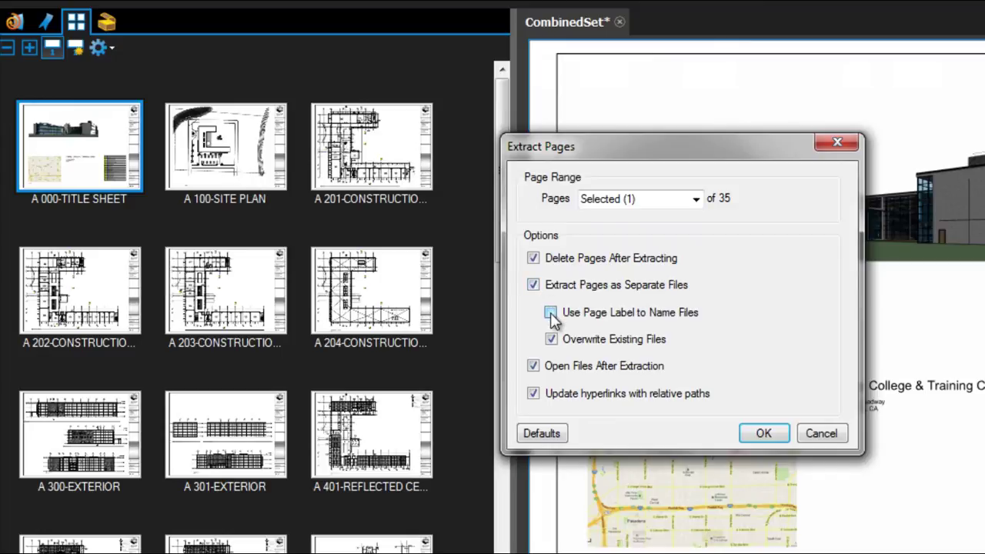
click(551, 313)
click(695, 199)
Set the extraction page range to All Pages
click(678, 217)
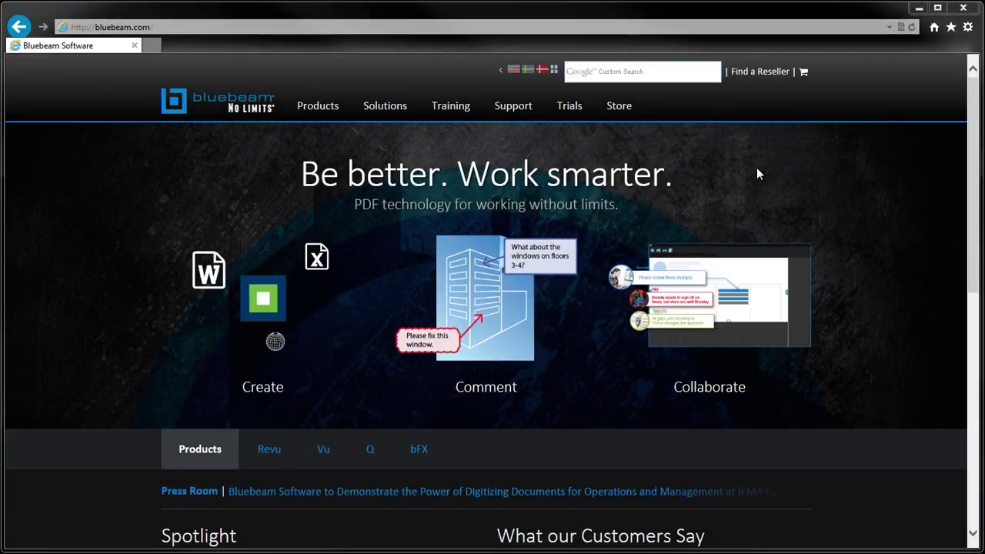
Go to the Training page on the Bluebeam website
click(464, 114)
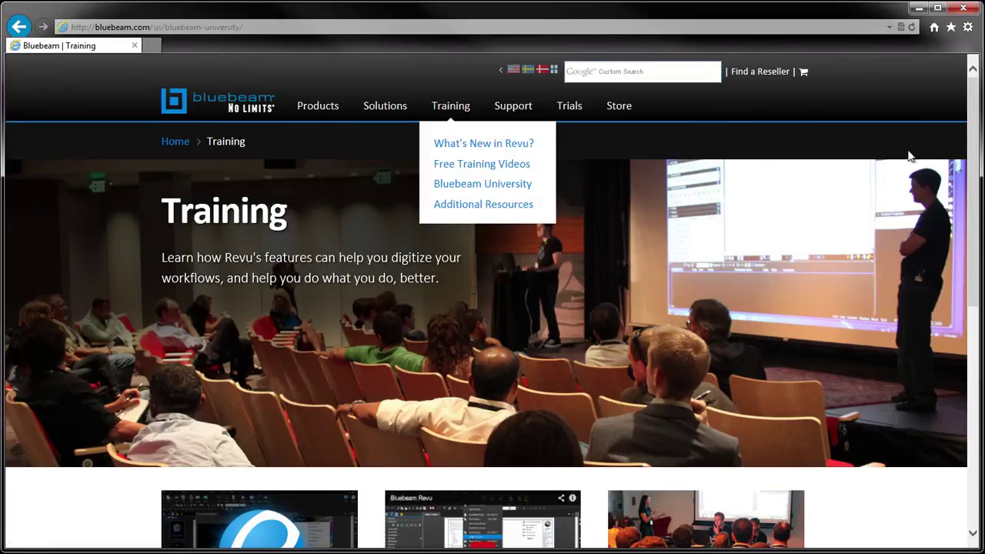